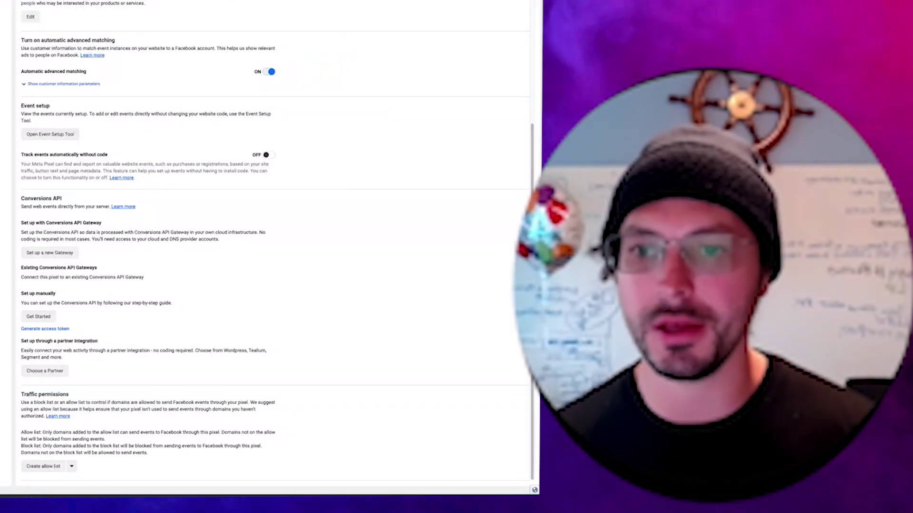
Step: Find Traffic permissions on the pixel Settings page and start a domain allow list
left_click_drag(408, 5, 400, 47)
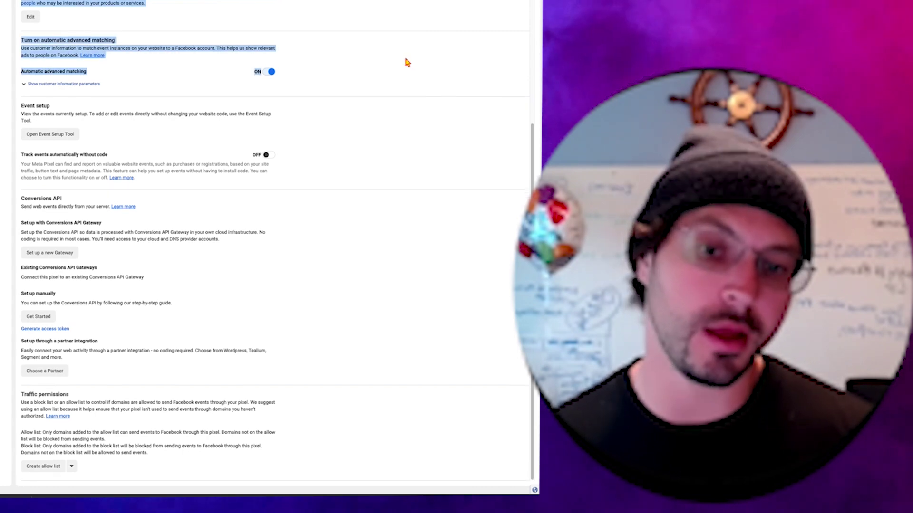
left_click(403, 51)
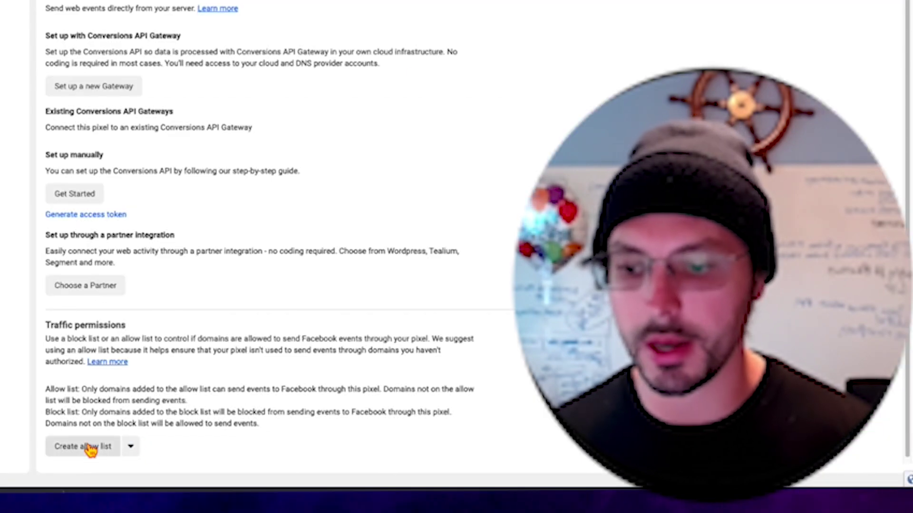
left_click(90, 449)
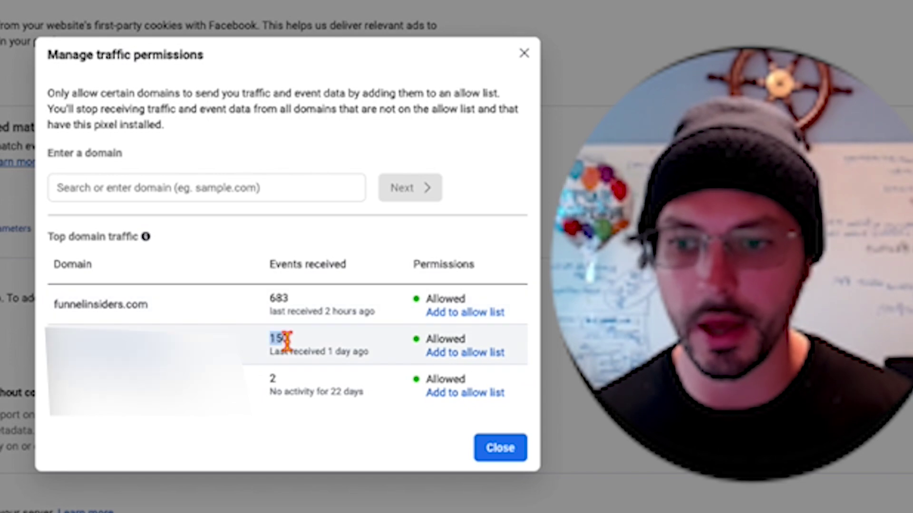
Step: Inspect the Top domain traffic table and domain field, then dismiss the allow-list dialog
left_click_drag(283, 341, 92, 289)
left_click(149, 209)
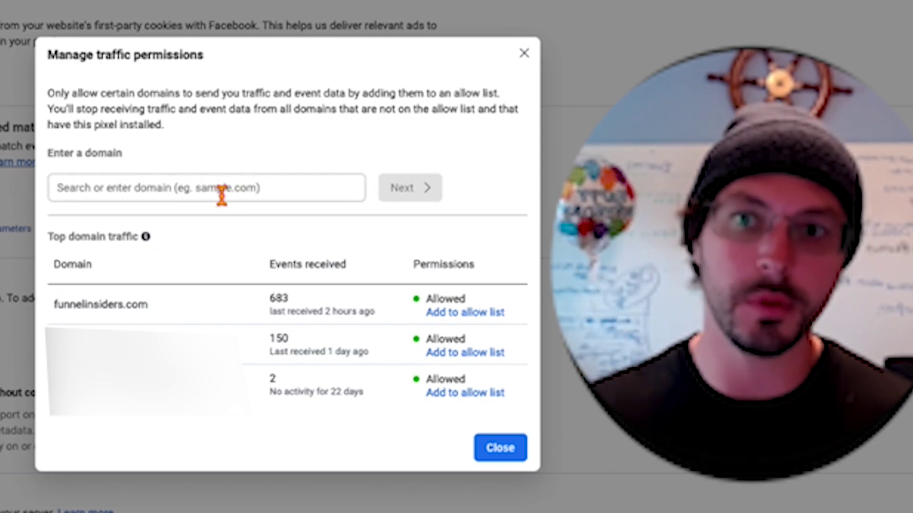
left_click(251, 197)
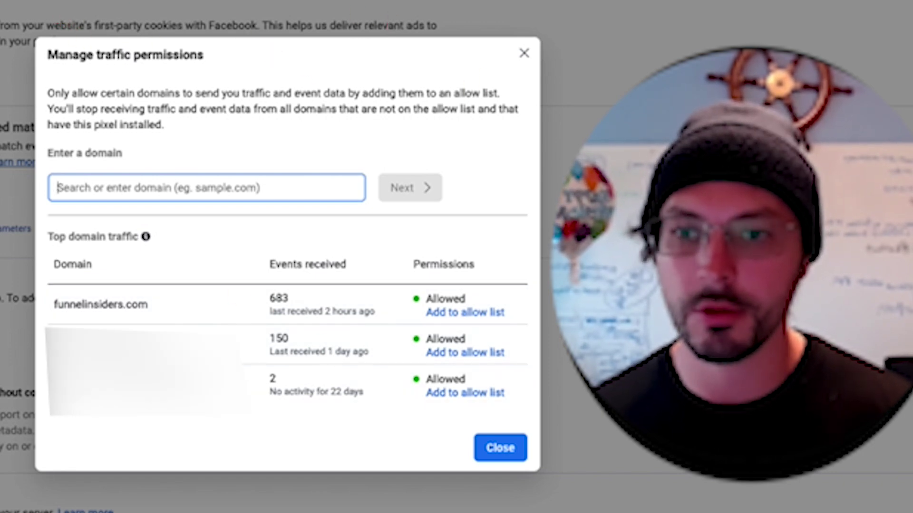
left_click(524, 53)
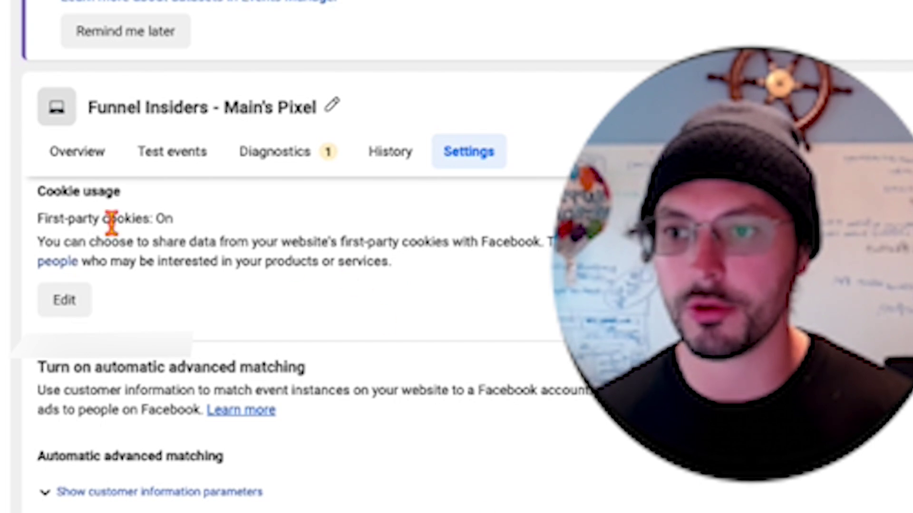
Step: Go from Overview back to Settings and expand the allow/block list dropdown
left_click(80, 159)
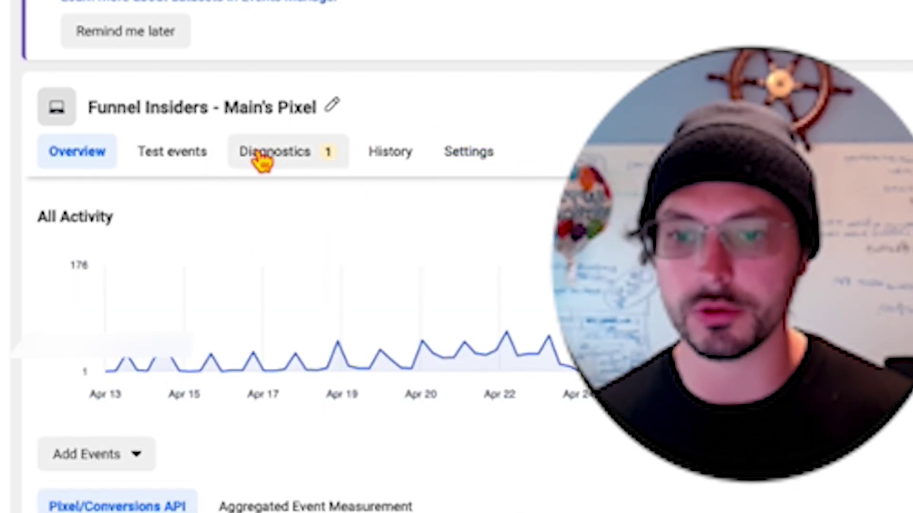
left_click(471, 156)
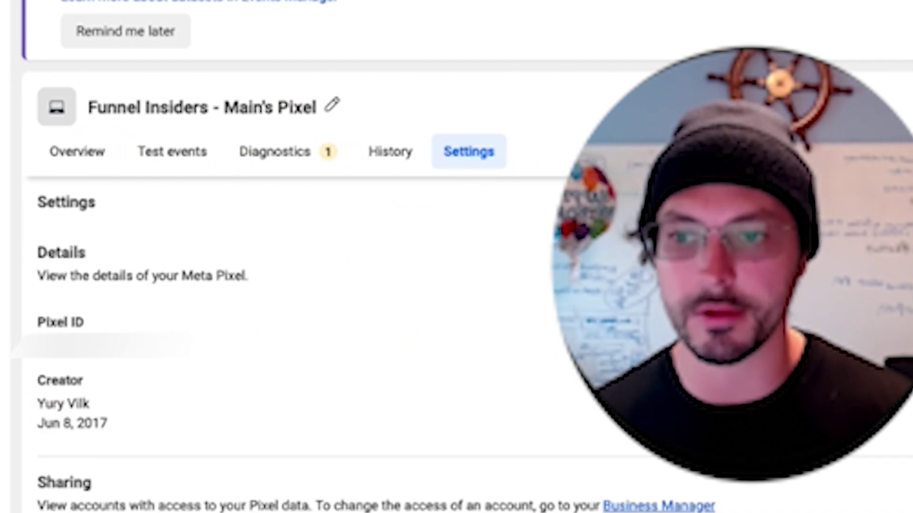
scroll(244, 397, "down", 10)
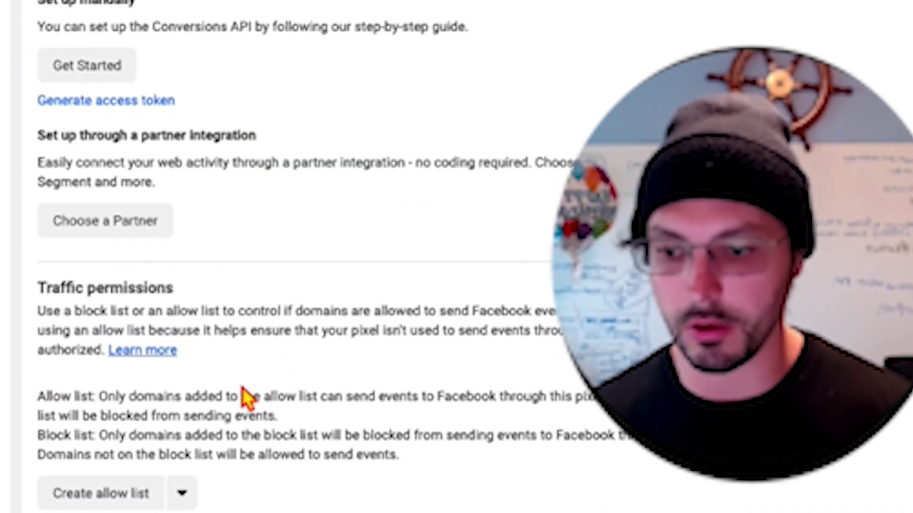
left_click(182, 493)
Step: Select Block list, create a block list, and focus its domain search field
left_click(134, 451)
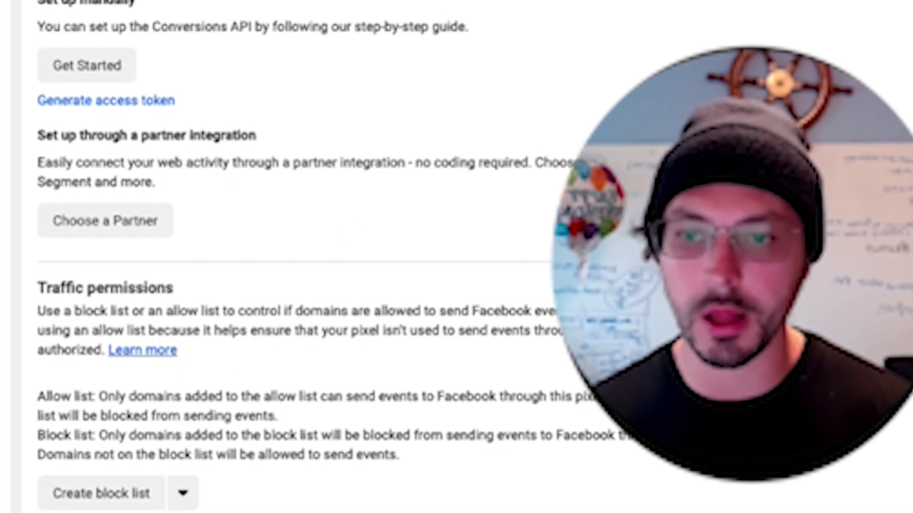
left_click(183, 494)
left_click(134, 449)
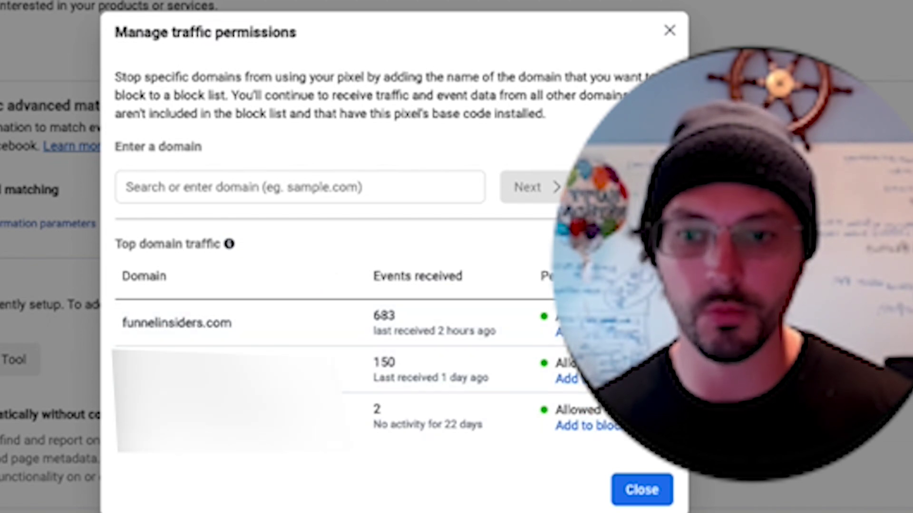
left_click(392, 199)
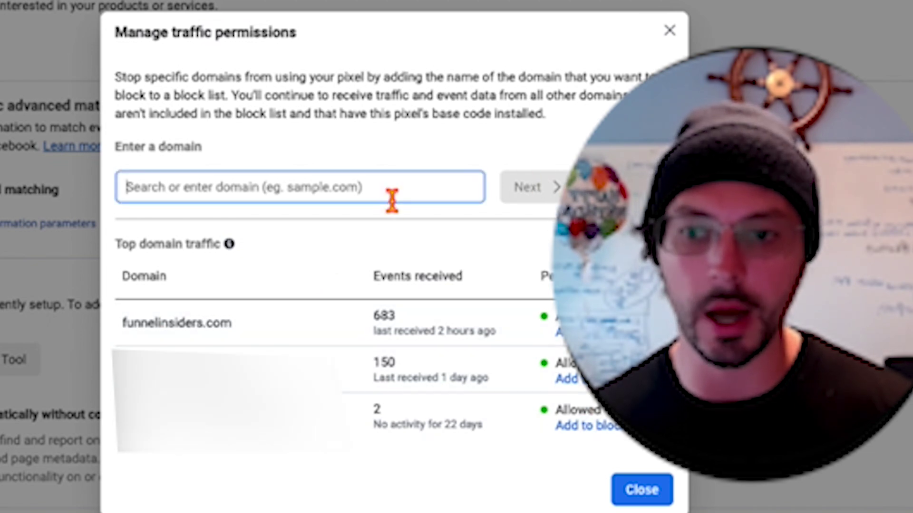
Step: Dismiss the block-list Manage traffic permissions dialog with its X
left_click(669, 33)
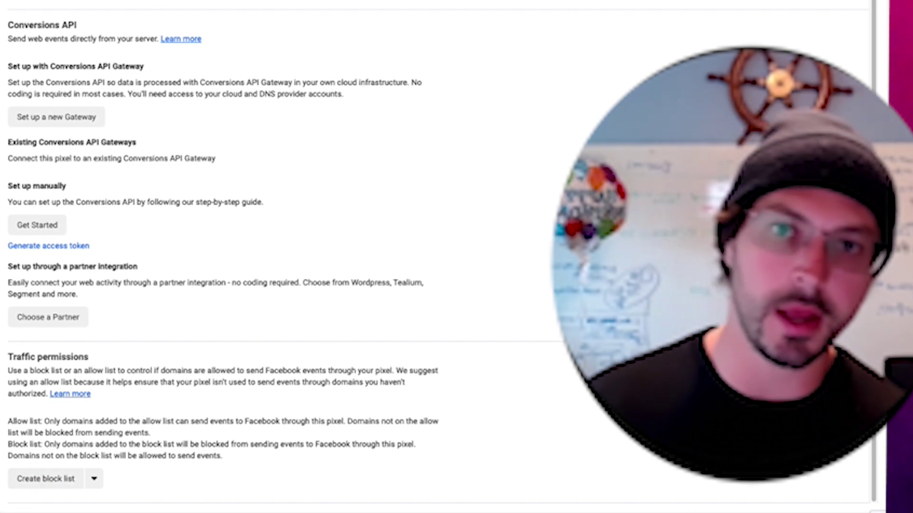